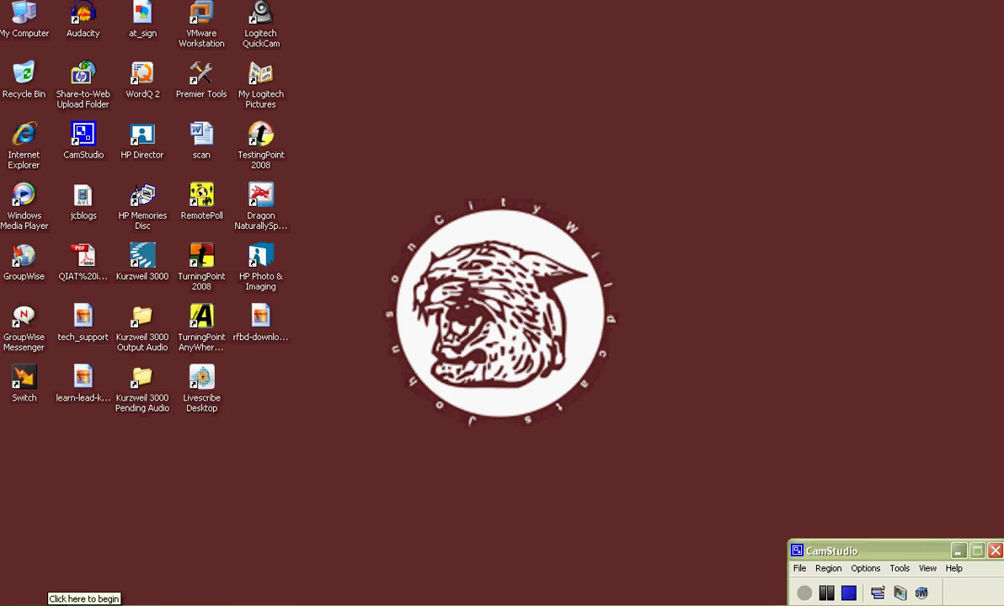
Launch WordQ 2 and move its floating toolbar higher on the desktop.
{"action": "left_click", "coordinate": [9, 603]}
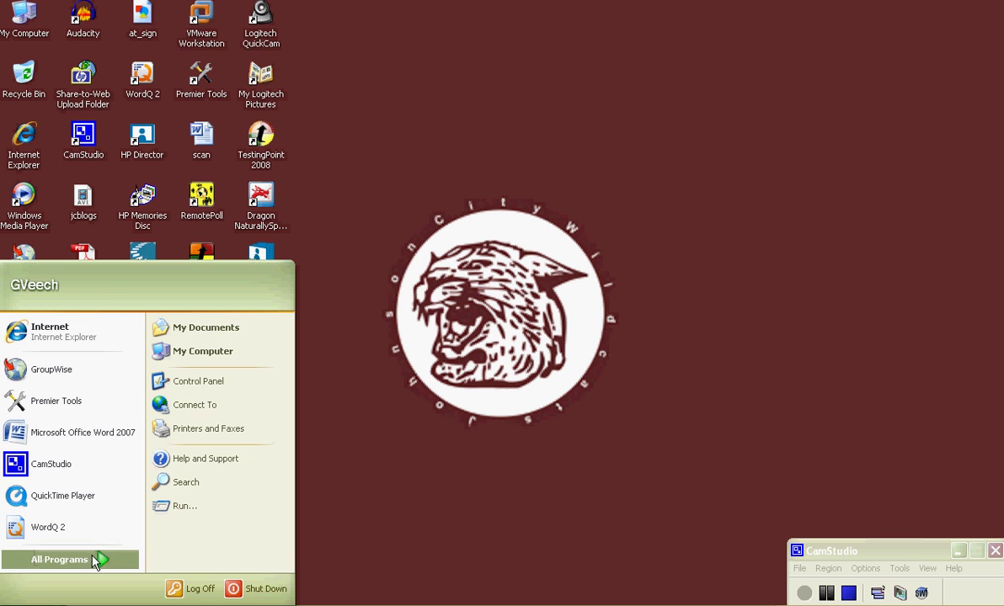
{"action": "mouse_move", "coordinate": [97, 562]}
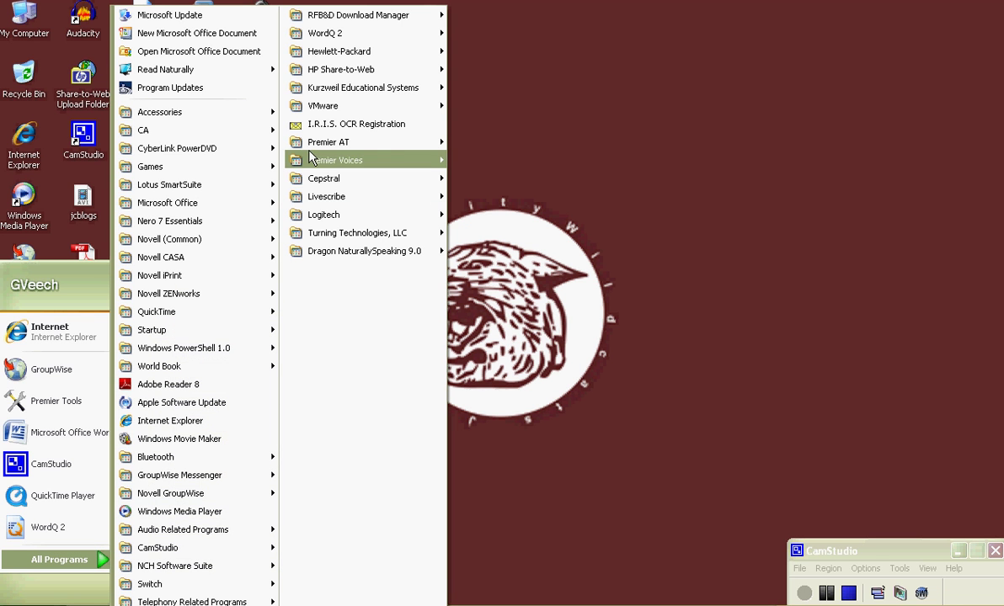
{"action": "mouse_move", "coordinate": [337, 36]}
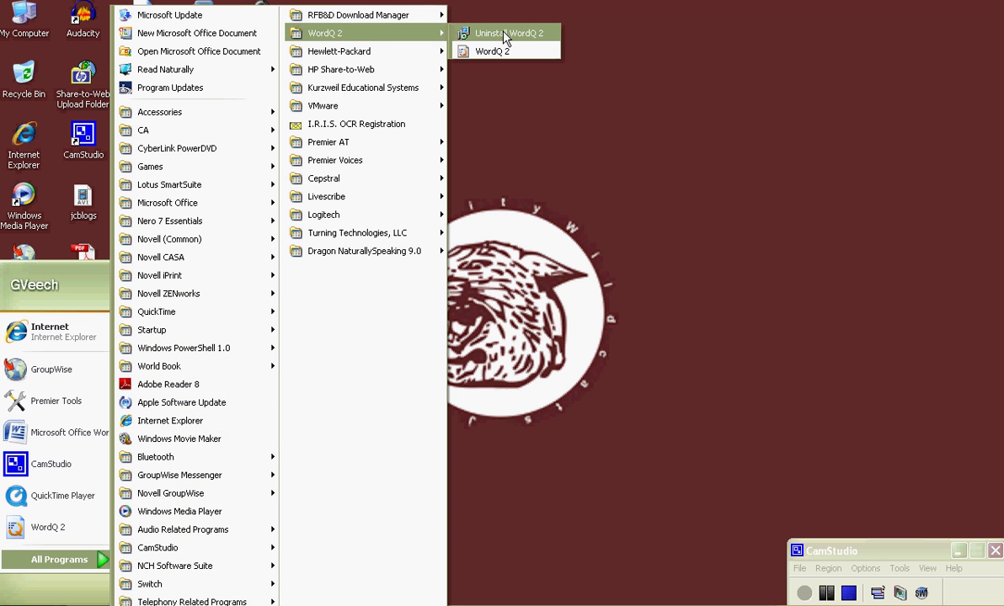
{"action": "left_click", "coordinate": [497, 53]}
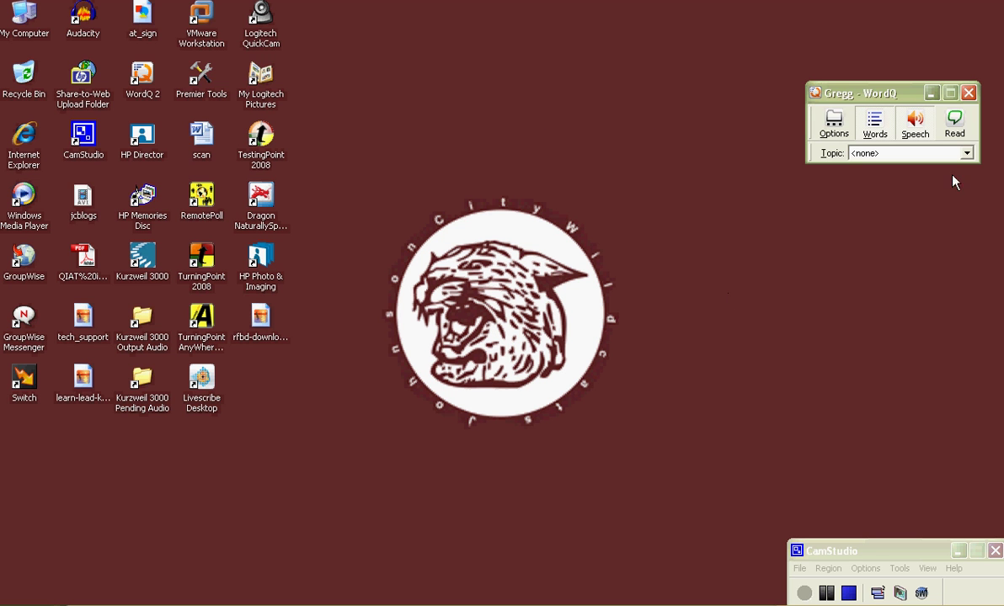
{"action": "left_click_drag", "start_coordinate": [894, 94], "coordinate": [891, 33]}
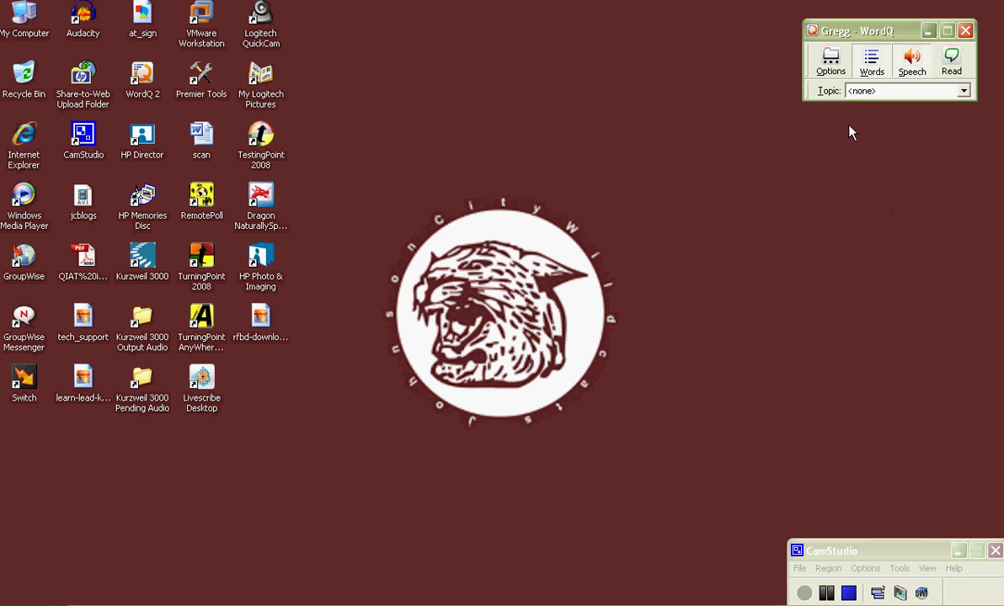
Start a new WordQ user setup and review the descriptions of the US Starter, Intermediate and Advanced vocabularies.
{"action": "left_click", "coordinate": [829, 66]}
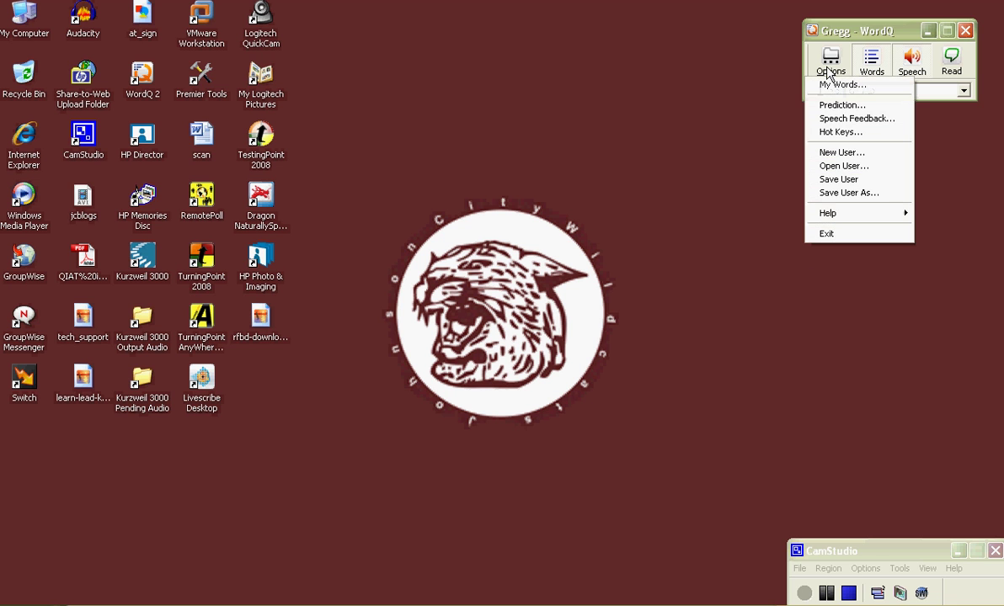
{"action": "left_click", "coordinate": [833, 153]}
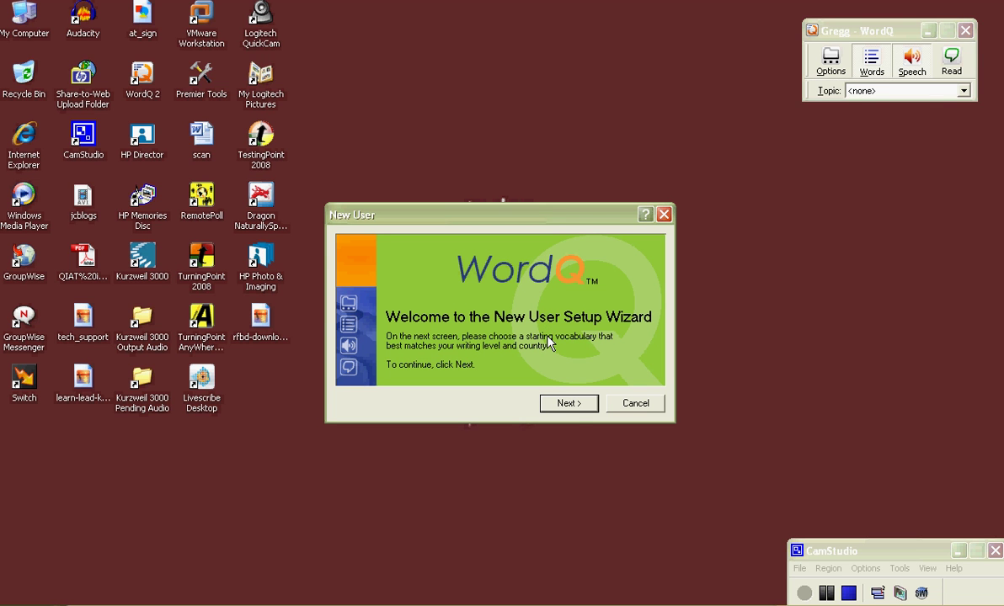
{"action": "left_click", "coordinate": [568, 404]}
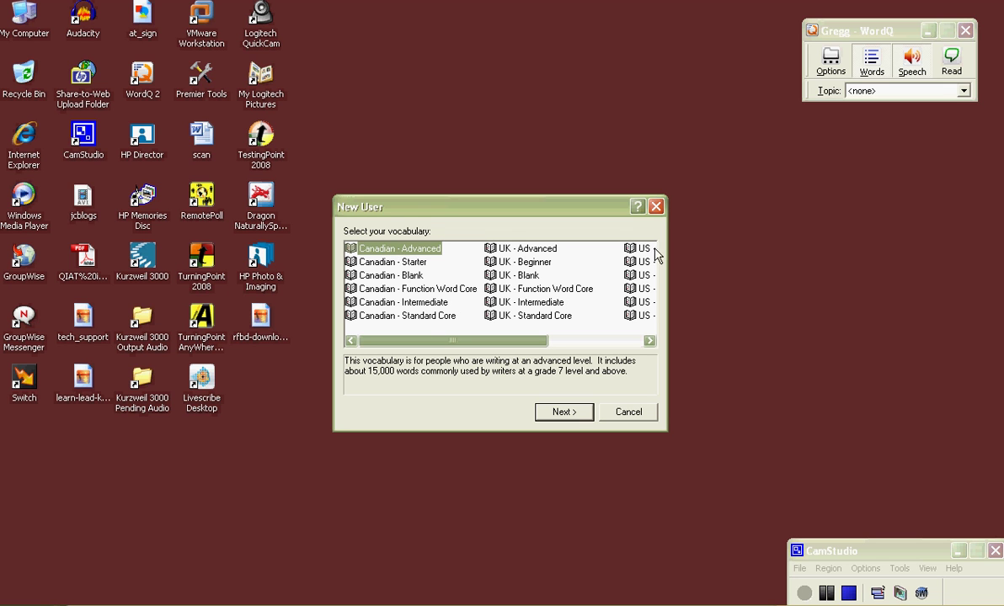
{"action": "left_click", "coordinate": [649, 341]}
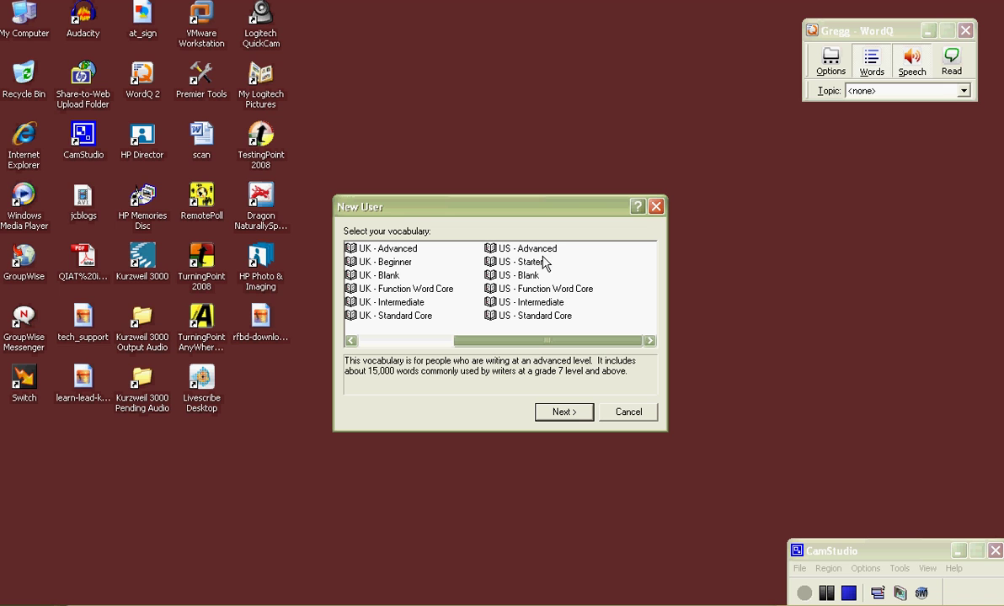
{"action": "left_click", "coordinate": [507, 264]}
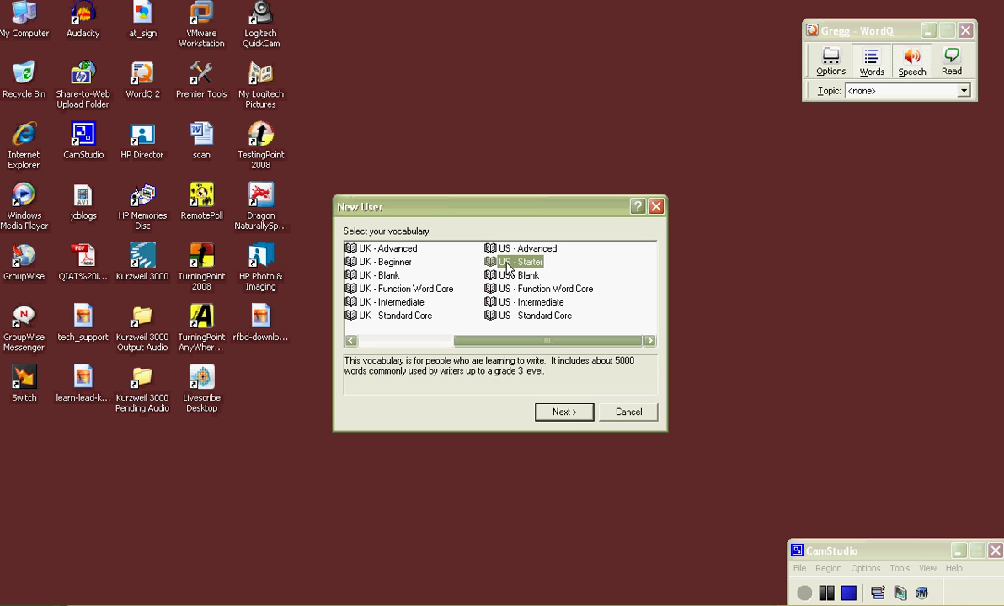
{"action": "left_click", "coordinate": [544, 307]}
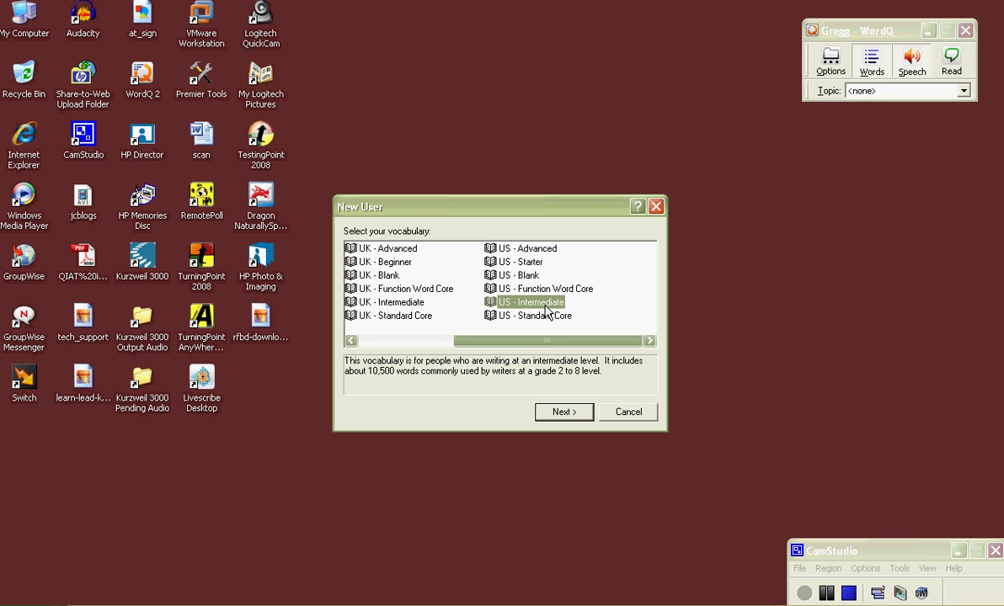
{"action": "left_click", "coordinate": [539, 250]}
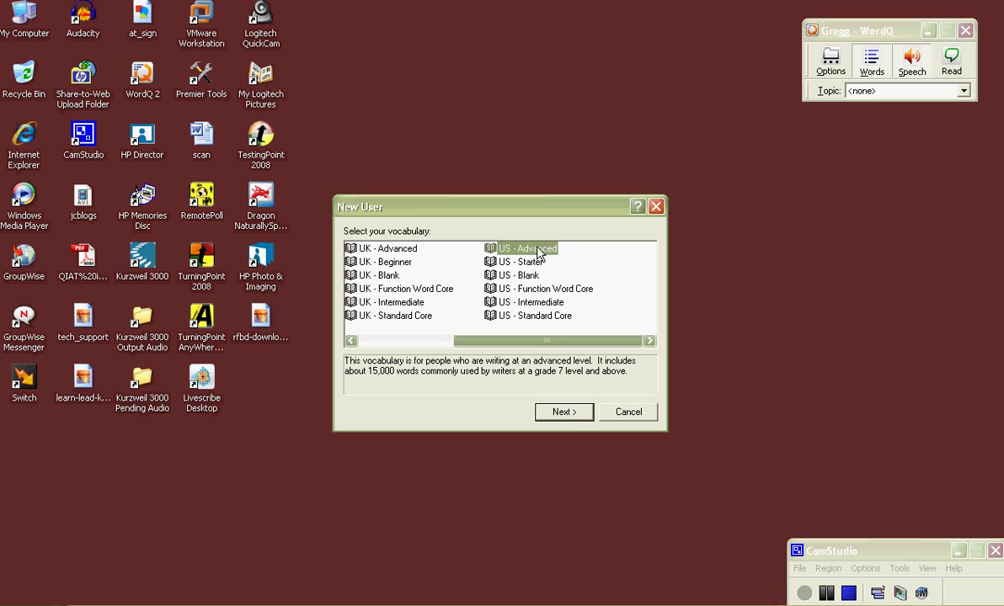
Choose the US - Starter vocabulary for the new user, continue to saving the user file, and cancel the setup.
{"action": "left_click", "coordinate": [531, 264]}
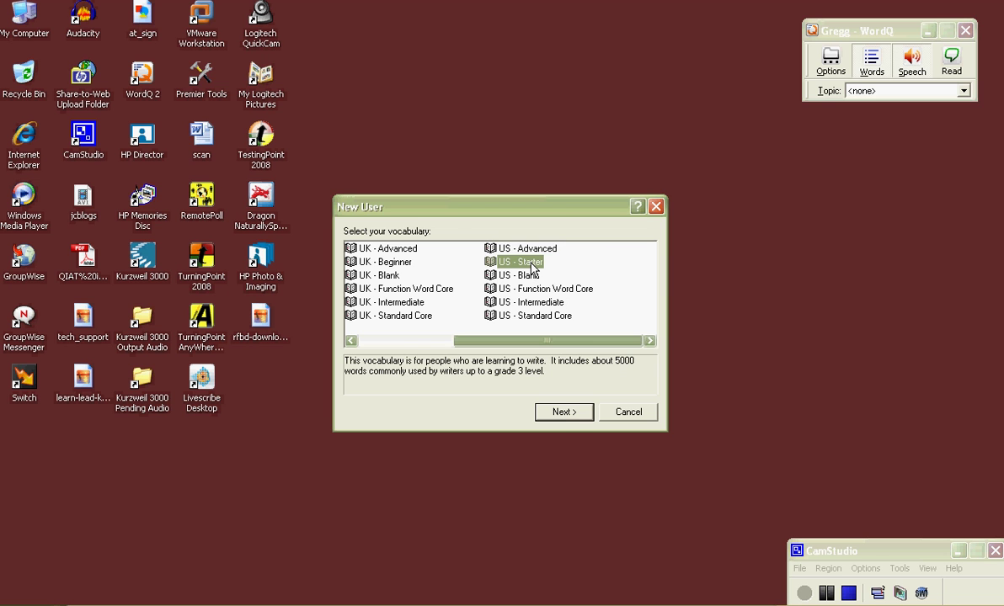
{"action": "left_click", "coordinate": [564, 411]}
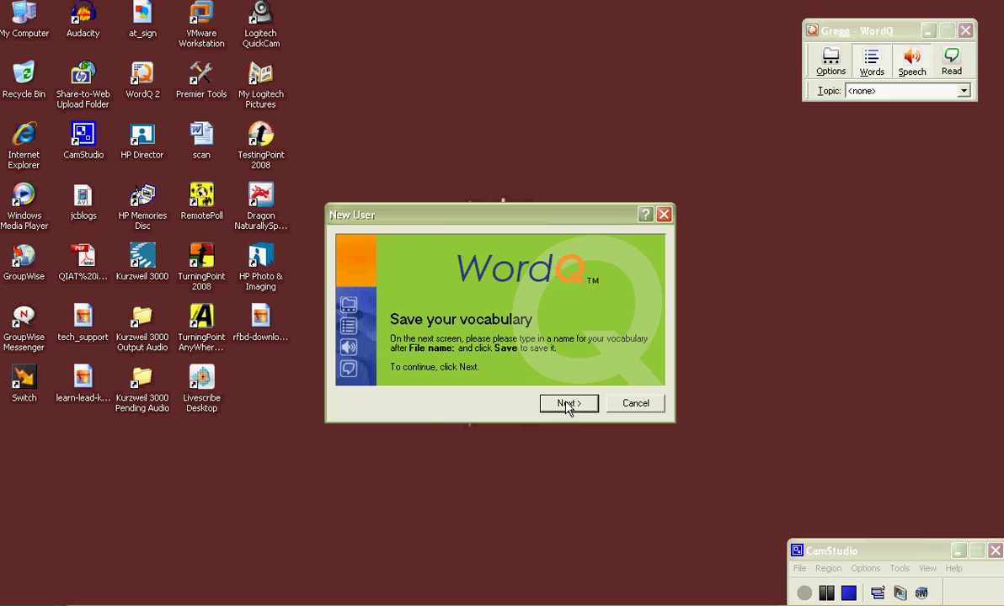
{"action": "left_click", "coordinate": [567, 405]}
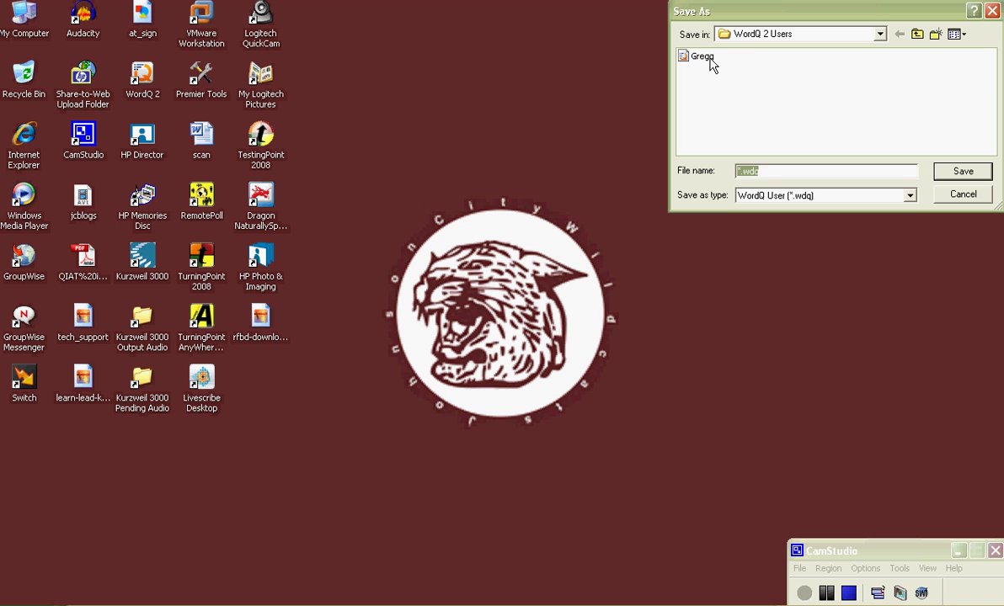
{"action": "left_click", "coordinate": [972, 197]}
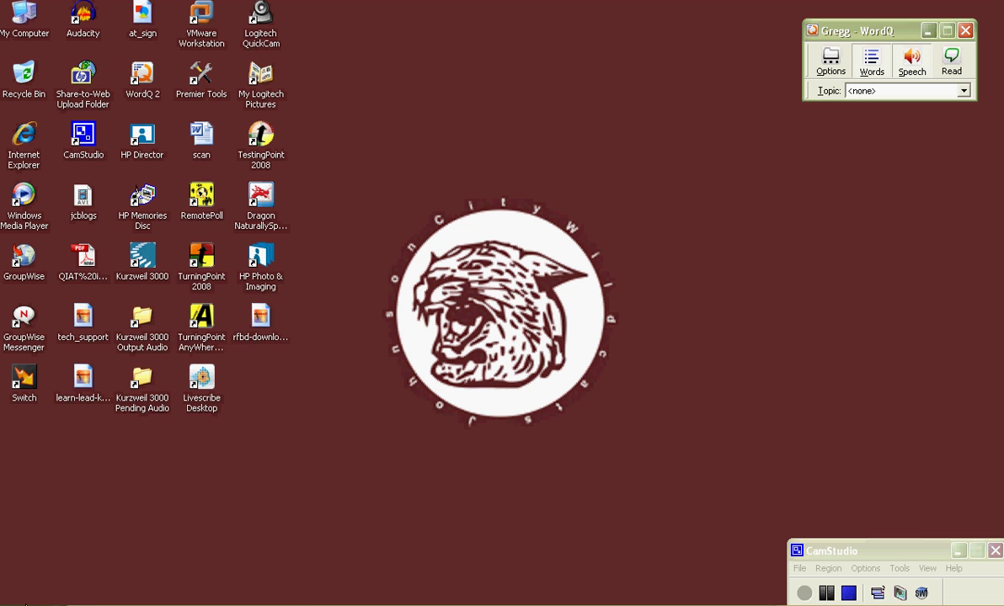
Open Microsoft Office Word 2007, enter a T in the blank document and set its font size to 20.
{"action": "left_click", "coordinate": [17, 605]}
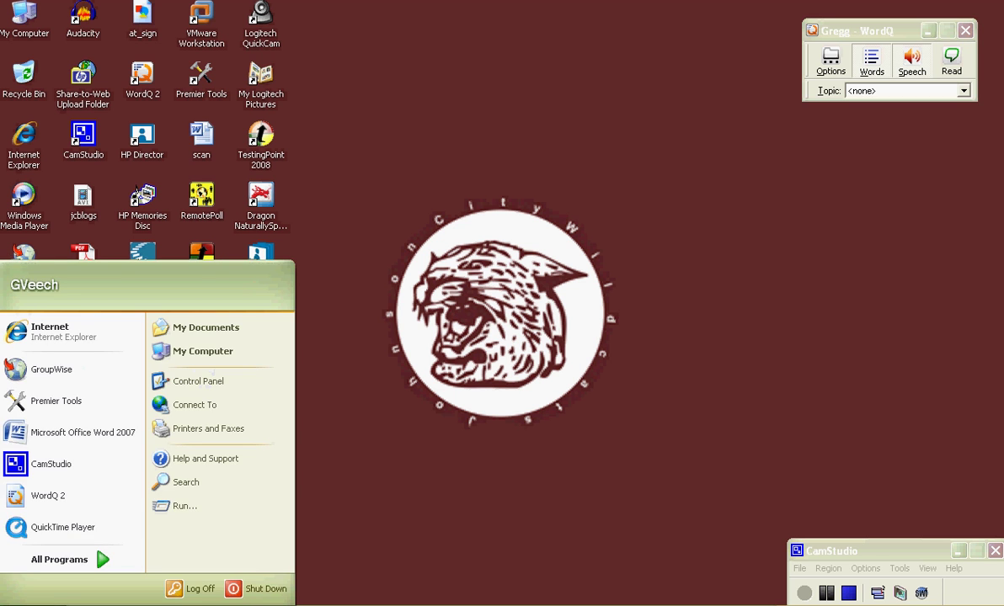
{"action": "left_click", "coordinate": [65, 443]}
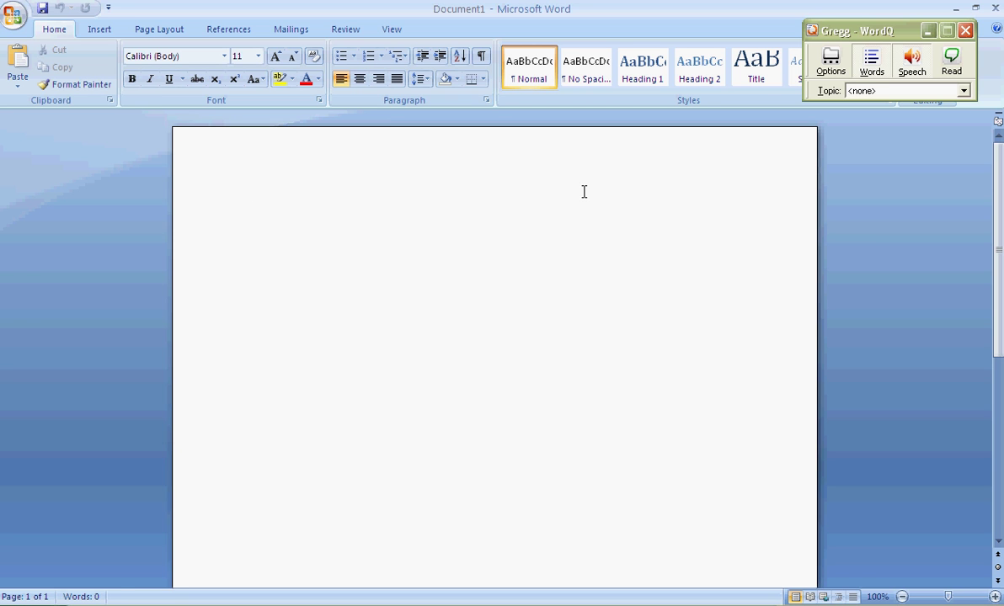
{"action": "type", "text": "T"}
{"action": "double_click", "coordinate": [251, 213]}
{"action": "left_click", "coordinate": [258, 55]}
{"action": "left_click", "coordinate": [249, 182]}
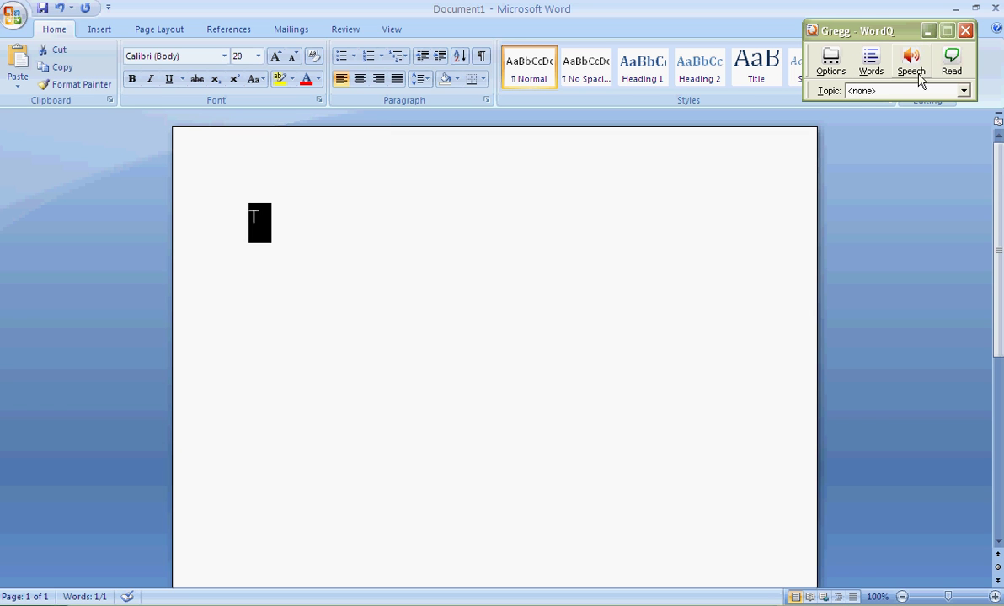
Turn on WordQ's word prediction and delete the T from the document.
{"action": "left_click", "coordinate": [871, 64]}
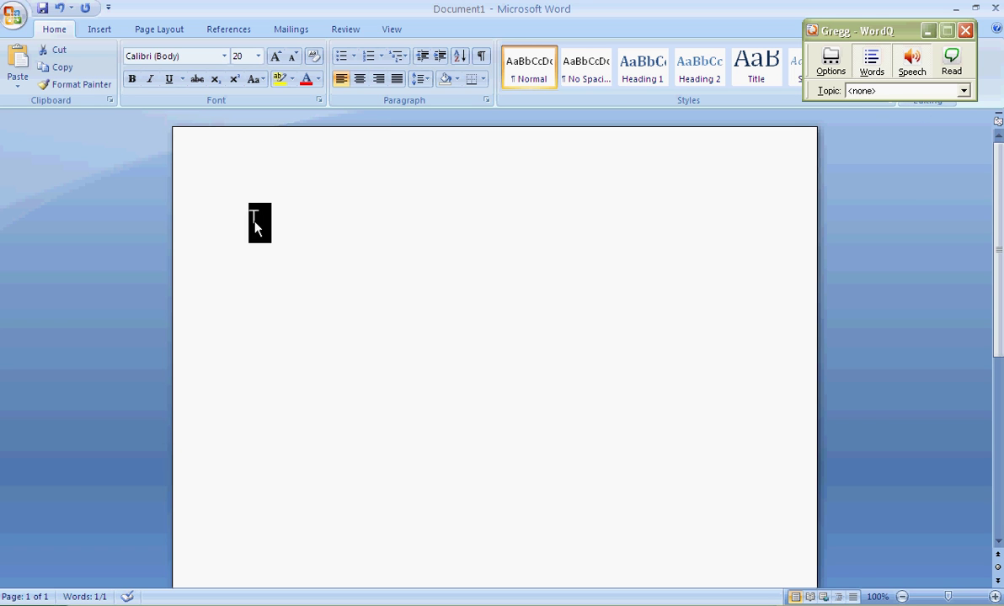
{"action": "left_click", "coordinate": [255, 210]}
{"action": "key", "text": "BackSpace"}
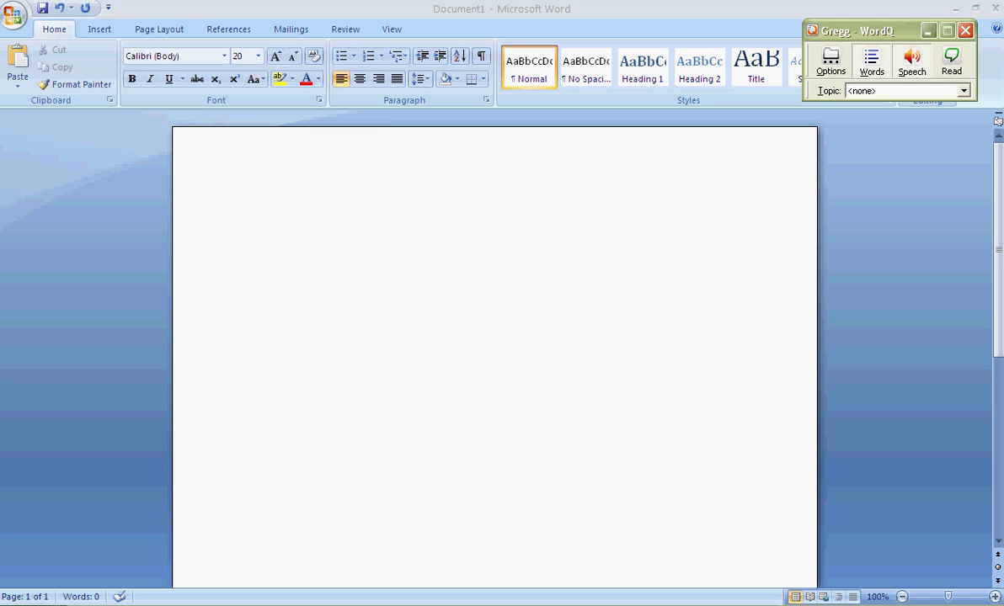
{"action": "right_click", "coordinate": [813, 596]}
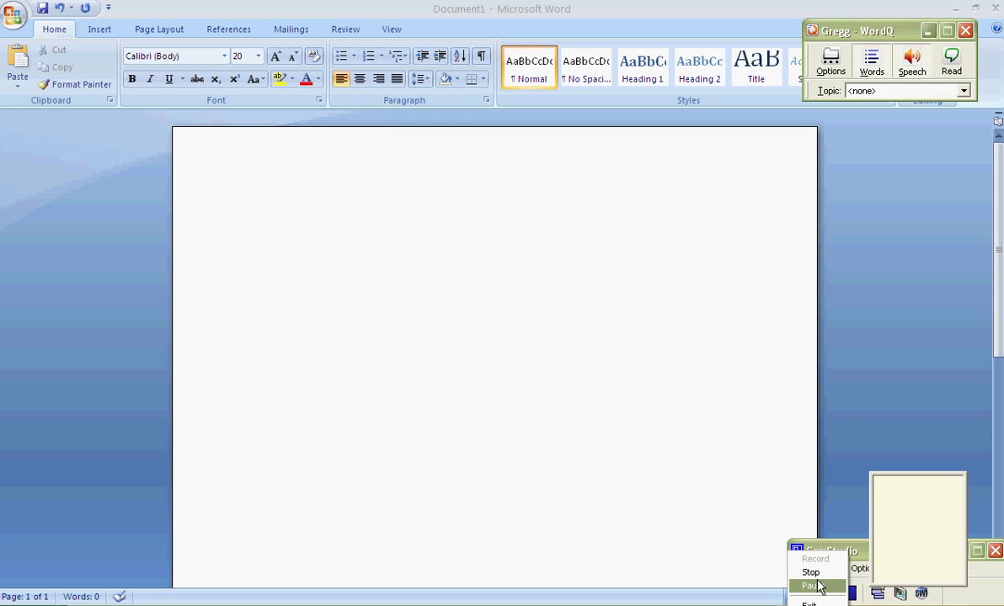
{"action": "left_click", "coordinate": [813, 586]}
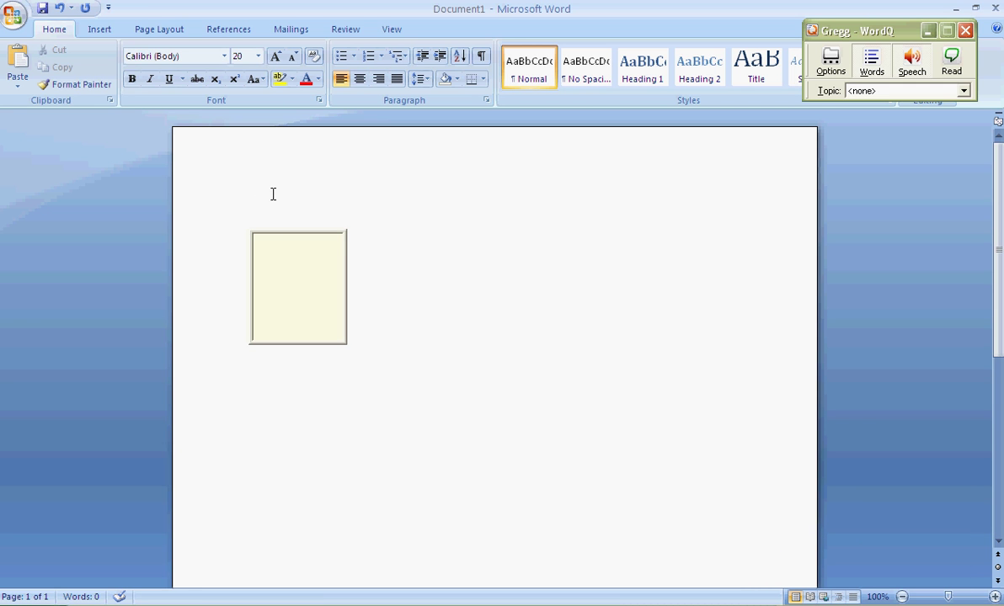
Write the sentence "Today is Friday." in the document, picking Today, is and Friday from the WordQ predictions.
{"action": "type", "text": "T"}
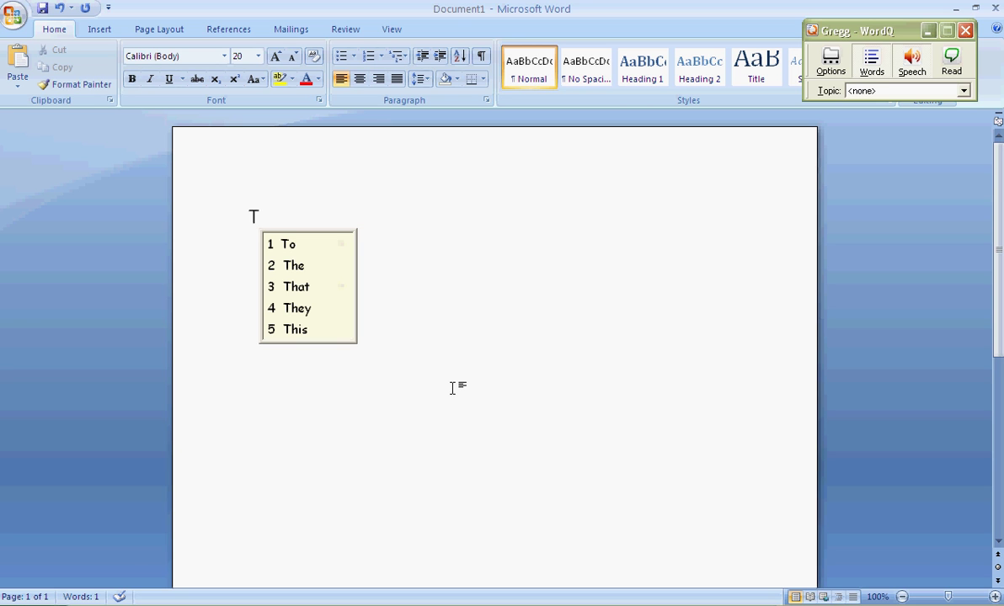
{"action": "type", "text": "o"}
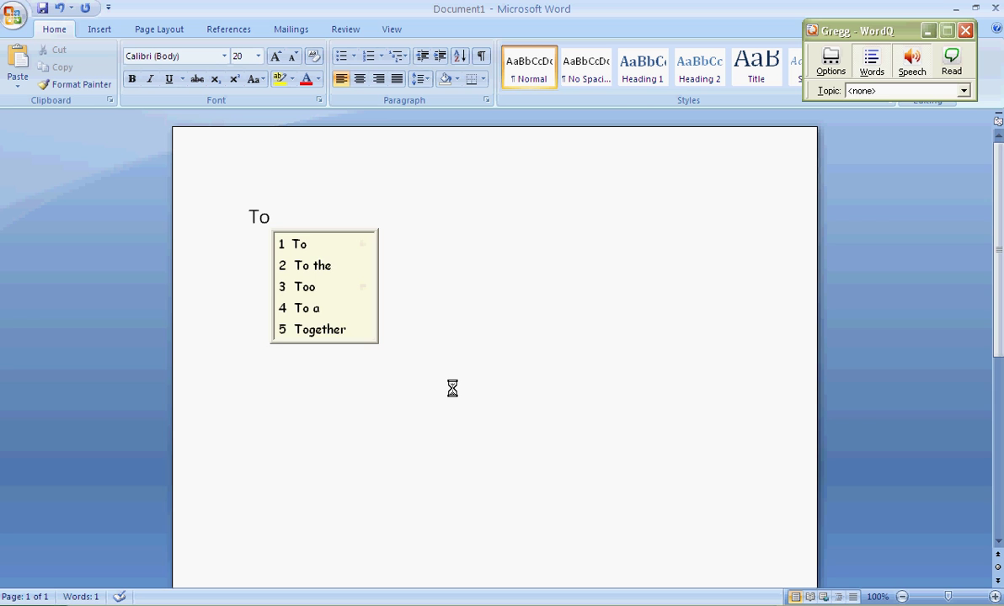
{"action": "type", "text": "d"}
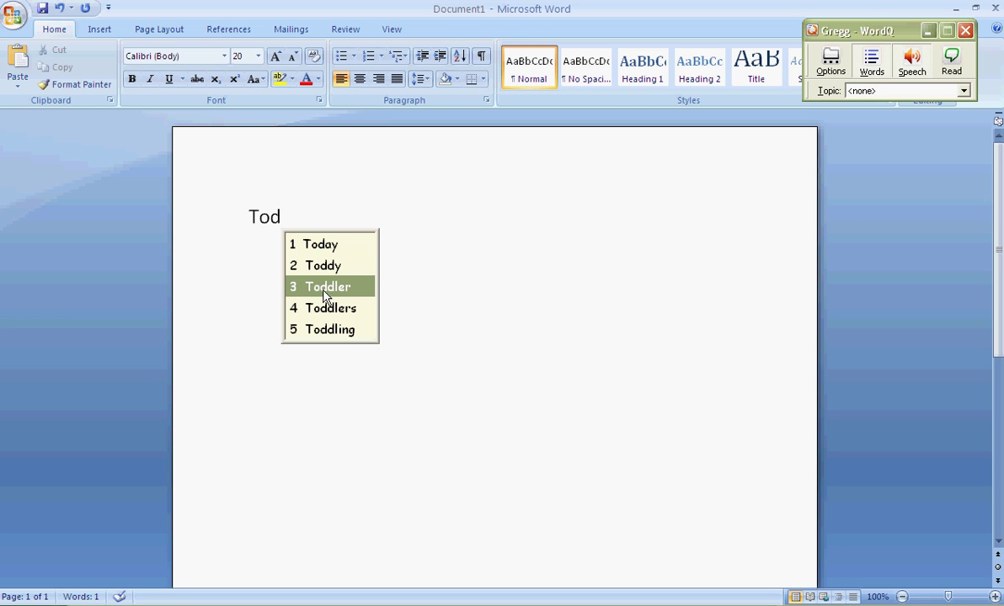
{"action": "left_click", "coordinate": [323, 247]}
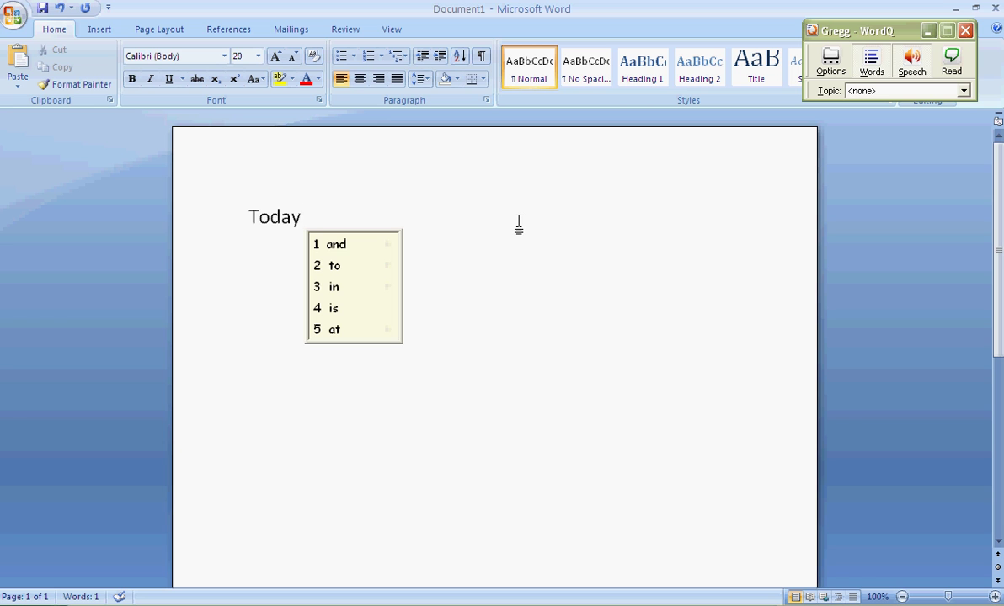
{"action": "type", "text": "i"}
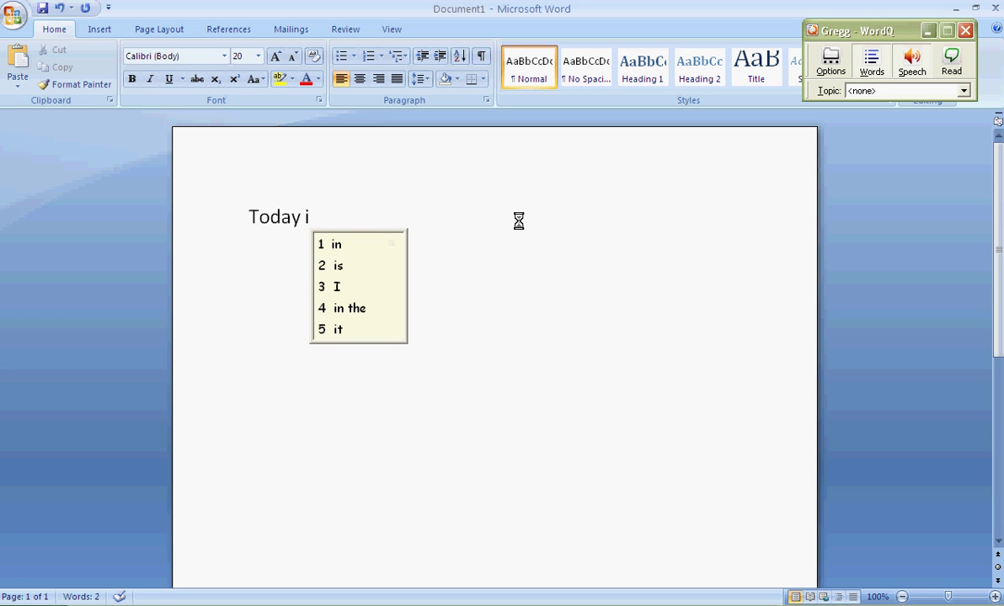
{"action": "left_click", "coordinate": [358, 268]}
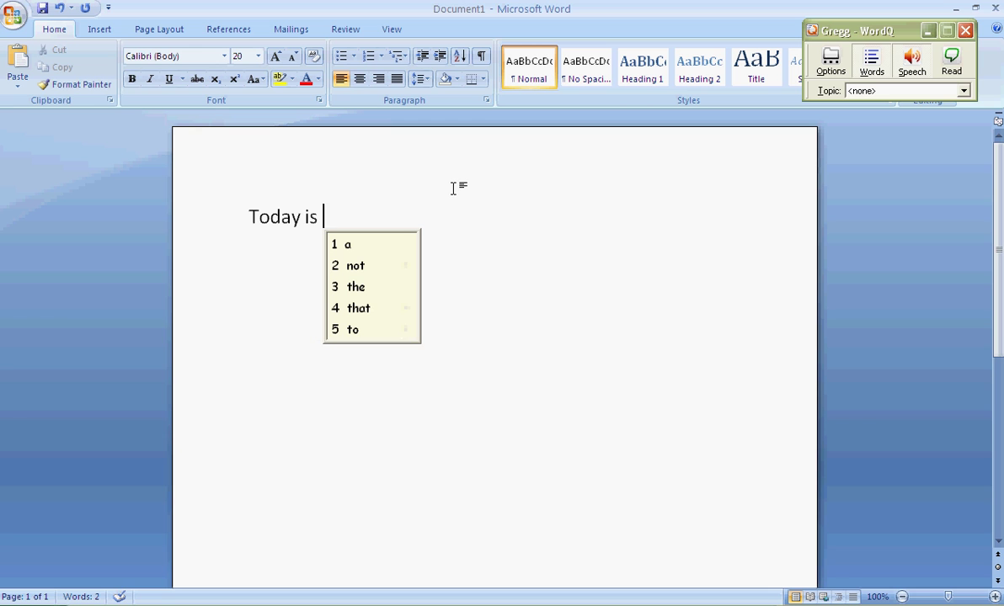
{"action": "type", "text": "Fr"}
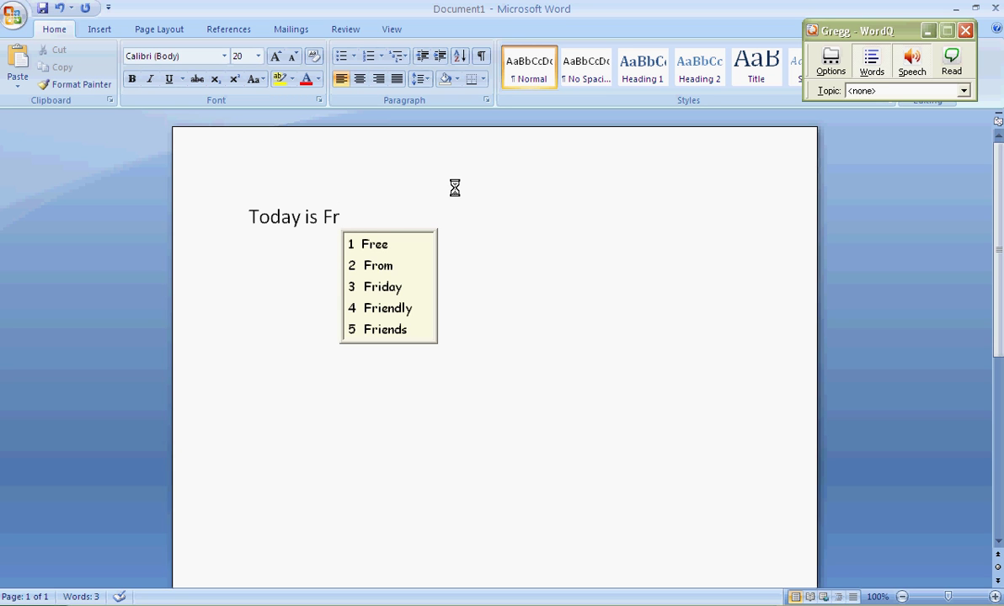
{"action": "key", "text": "3"}
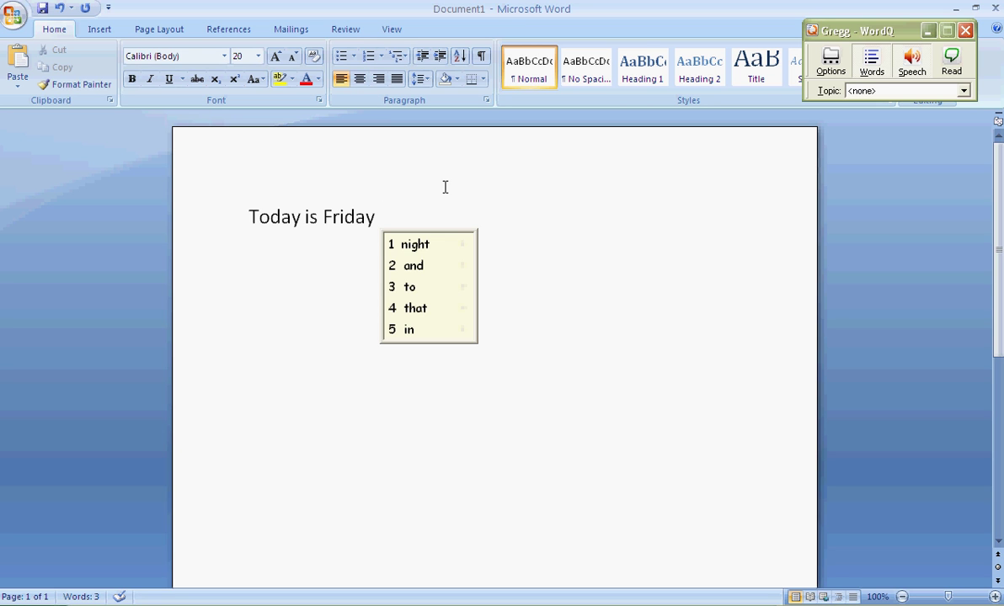
{"action": "type", "text": "."}
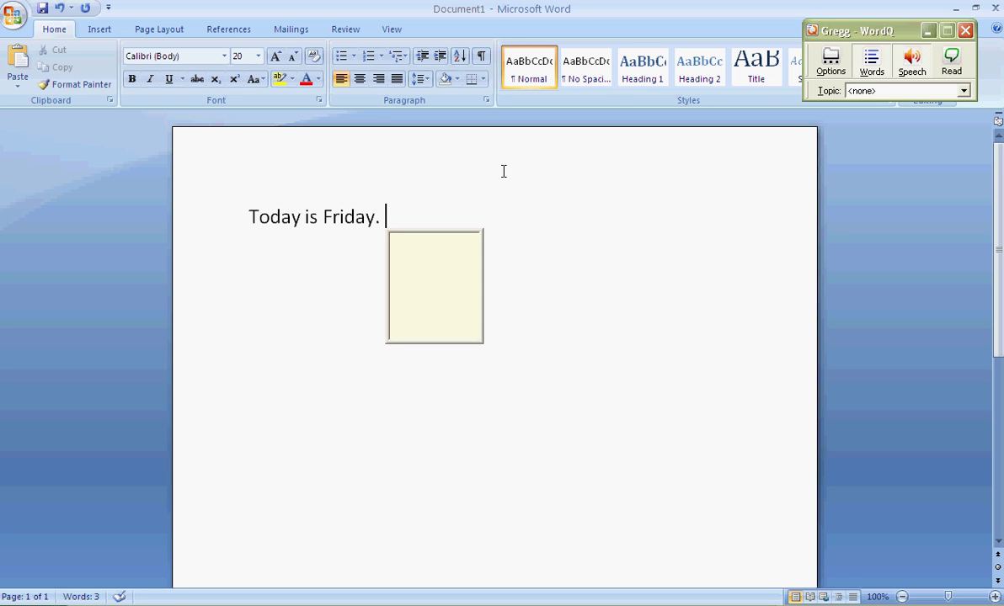
Examine the word list, prediction and selection settings in WordQ's prediction options, and cancel without saving changes.
{"action": "left_click", "coordinate": [830, 65]}
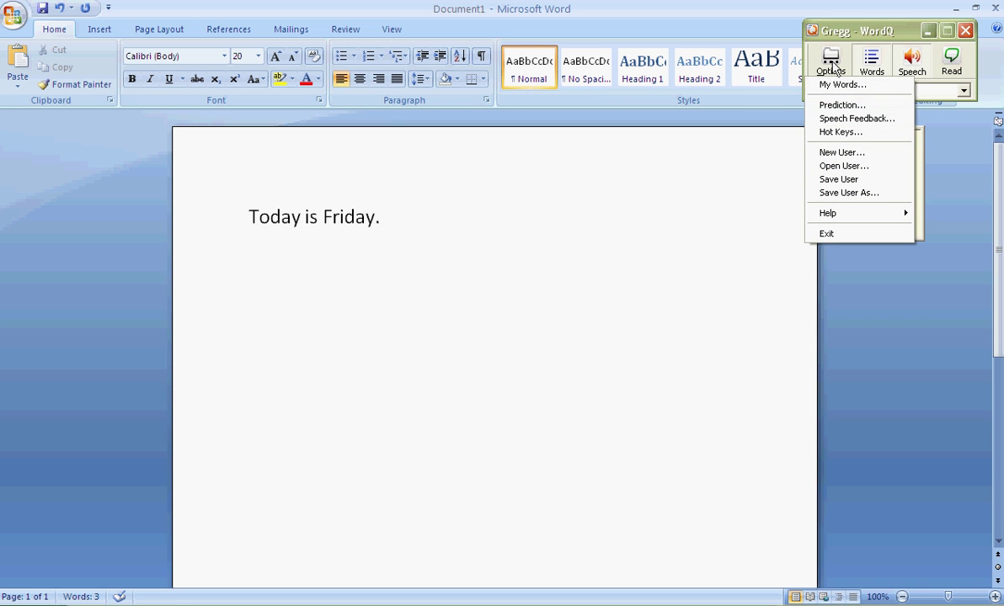
{"action": "left_click", "coordinate": [842, 106]}
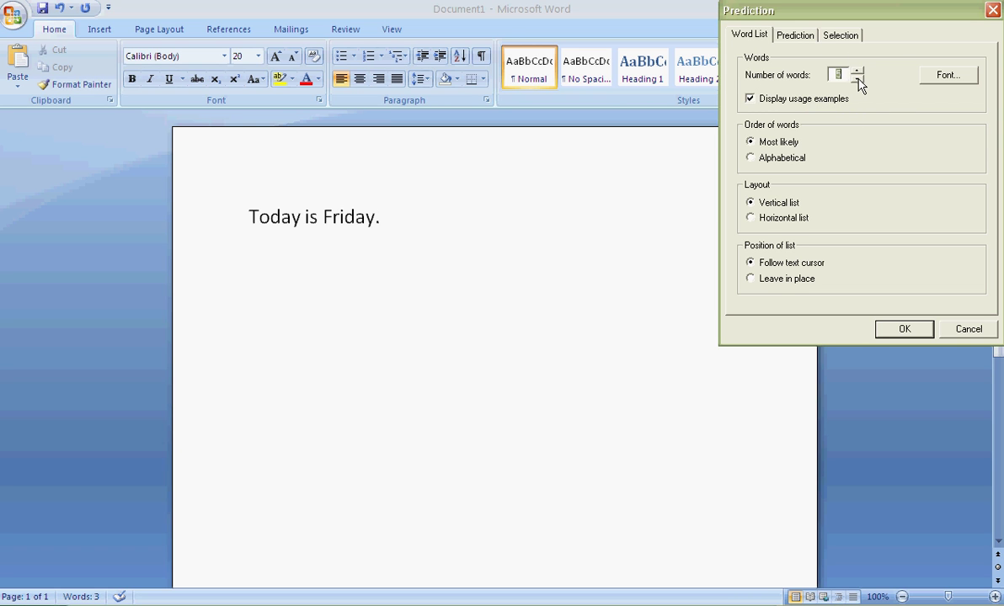
{"action": "left_click", "coordinate": [857, 79]}
{"action": "left_click", "coordinate": [857, 79]}
{"action": "left_click", "coordinate": [795, 38]}
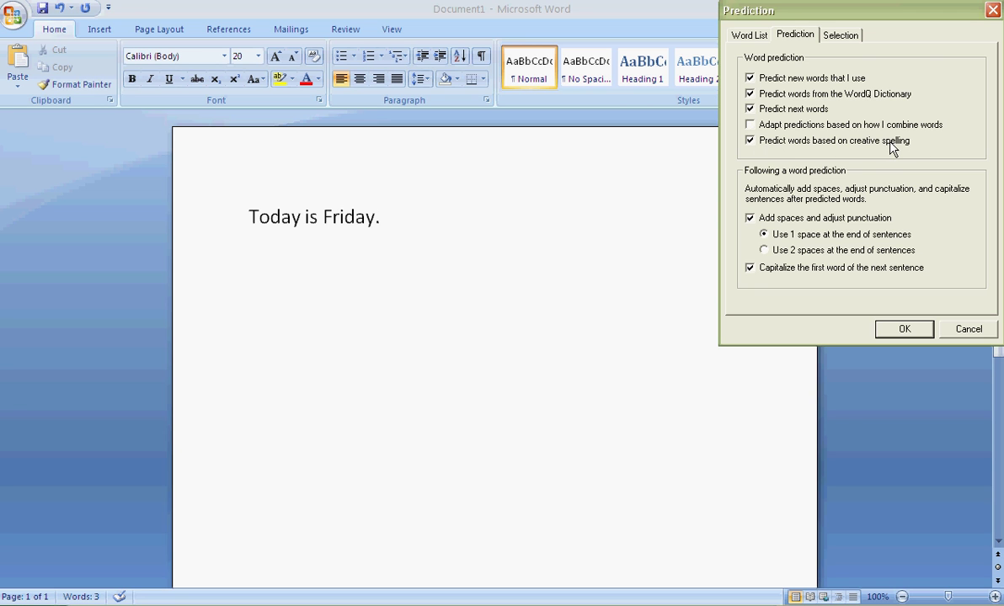
{"action": "left_click", "coordinate": [840, 37]}
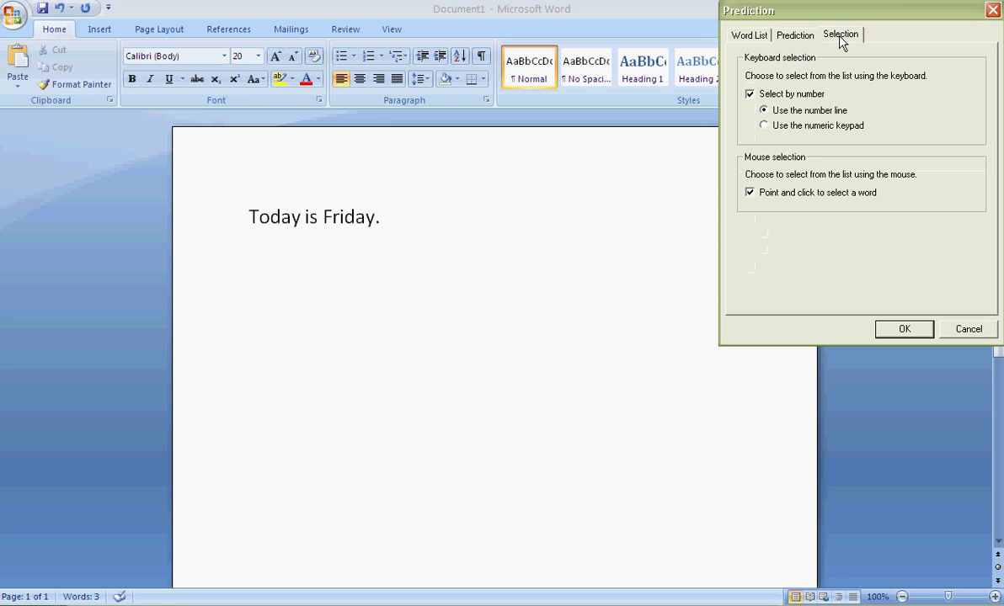
{"action": "left_click", "coordinate": [754, 37]}
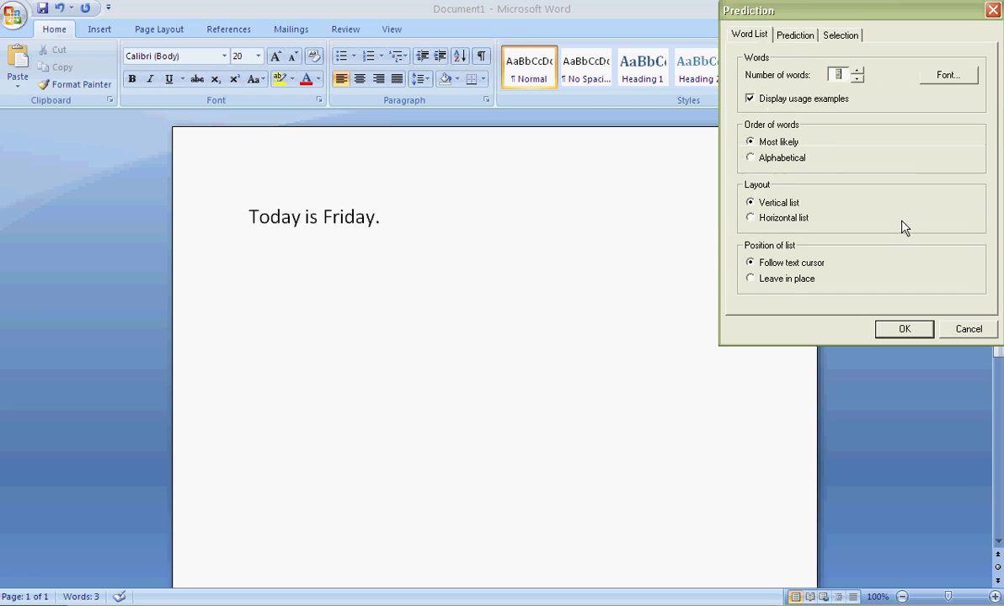
{"action": "left_click", "coordinate": [968, 328]}
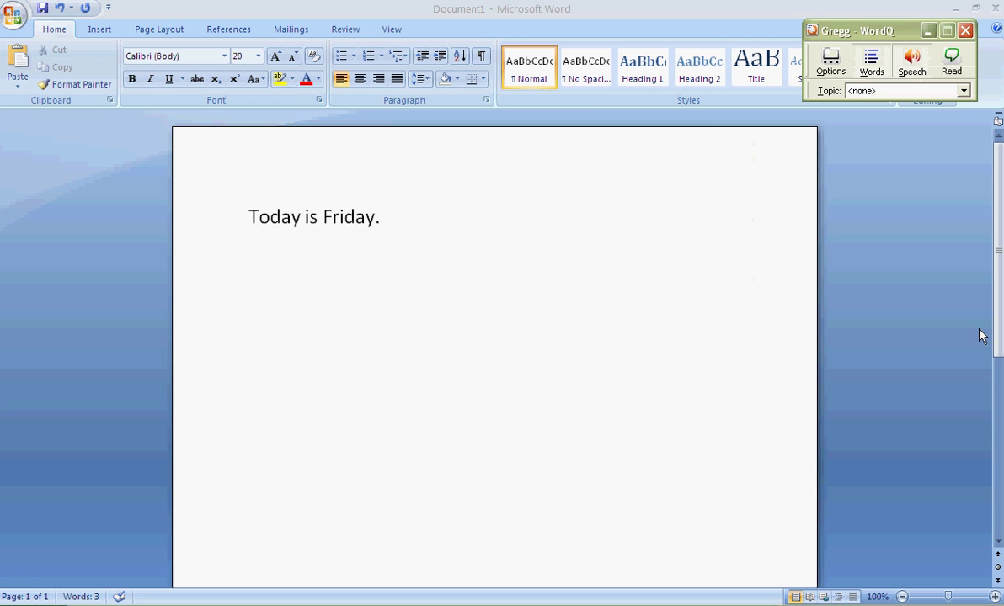
Delete the period after Friday and pick Friday again from the WordQ predictions, removing the trailing space it adds.
{"action": "left_click", "coordinate": [364, 216]}
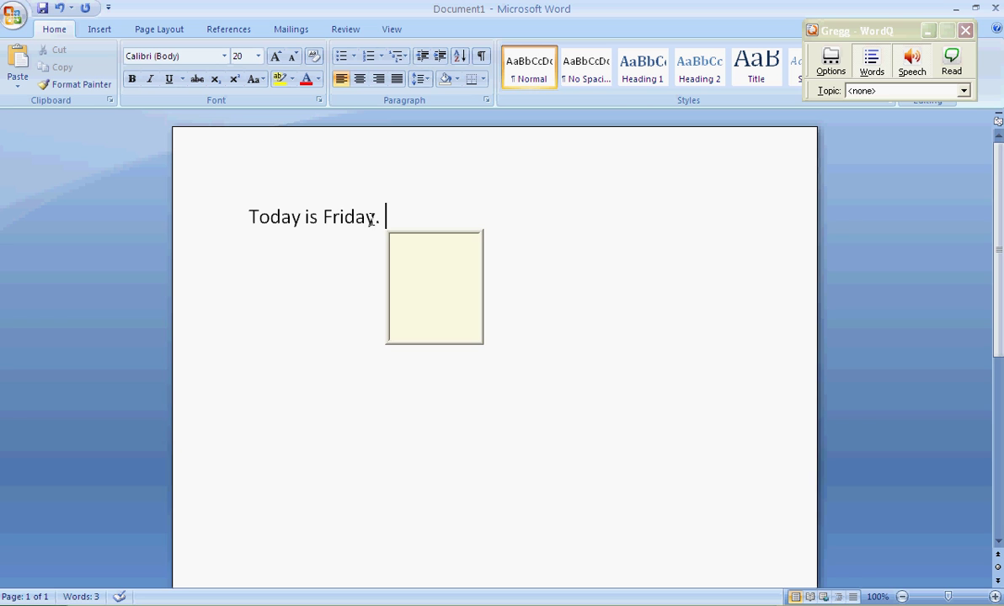
{"action": "key", "text": "BackSpace"}
{"action": "key", "text": "BackSpace"}
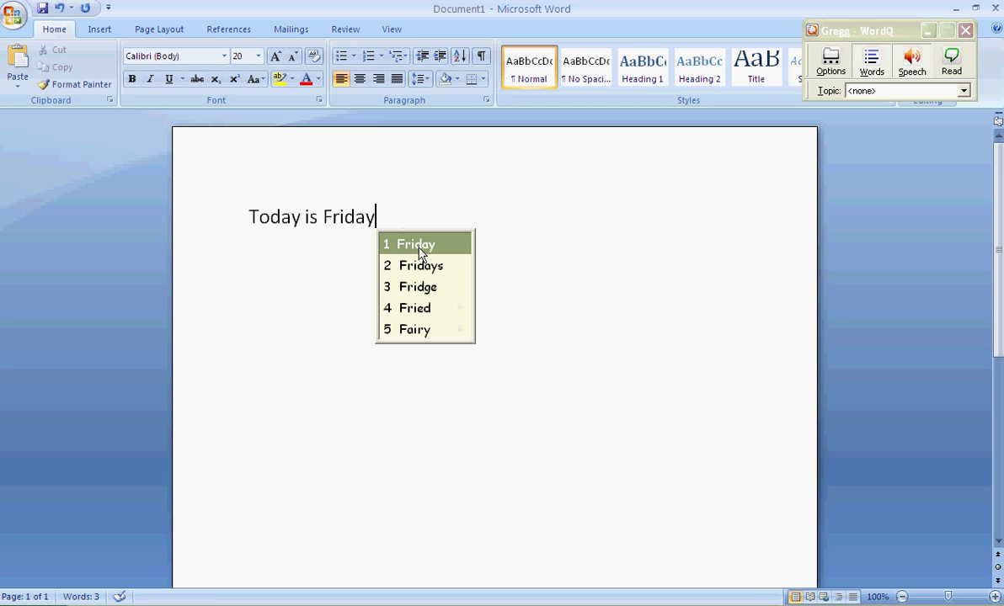
{"action": "left_click", "coordinate": [466, 245]}
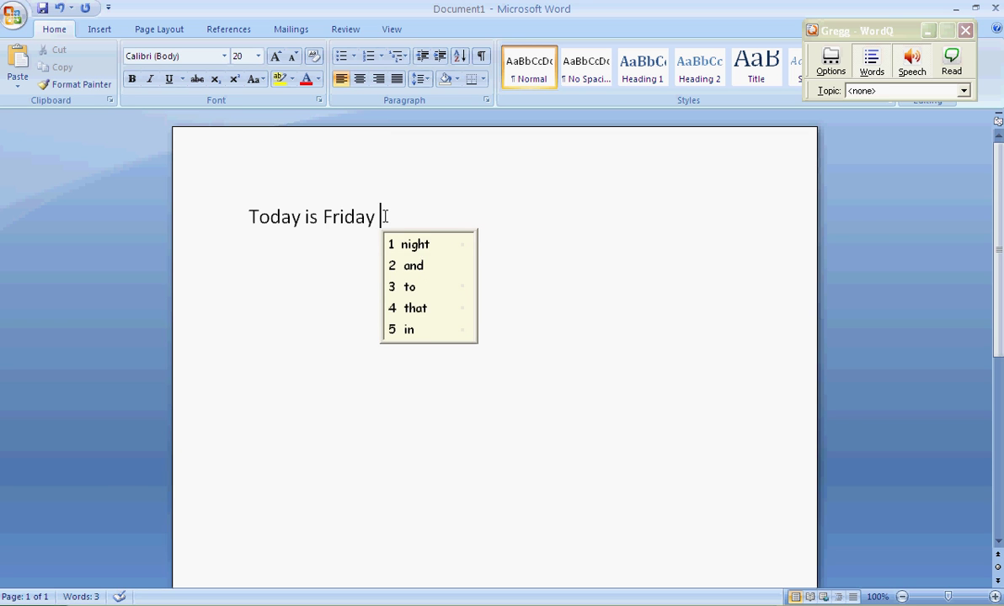
{"action": "key", "text": "BackSpace"}
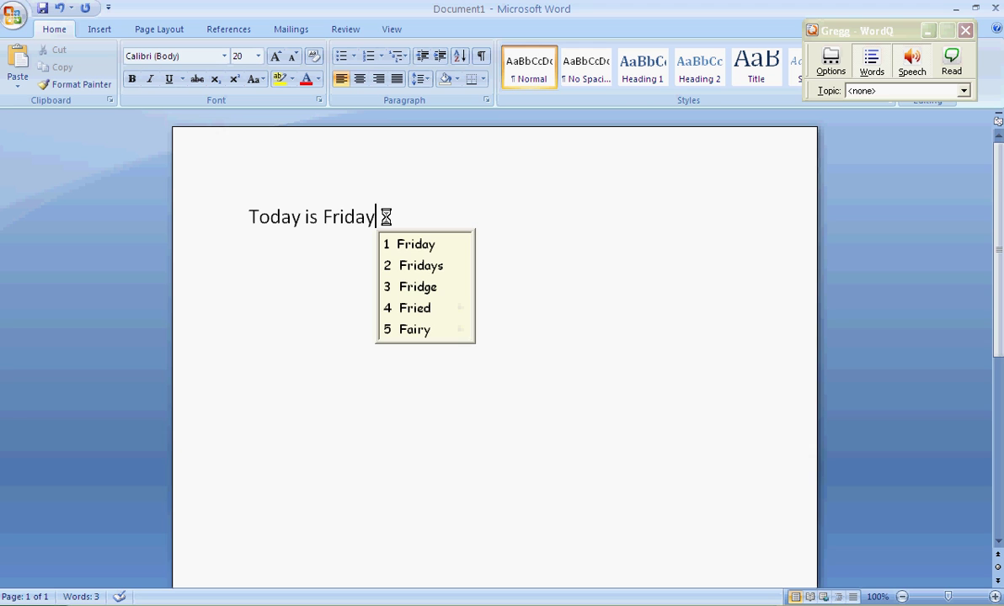